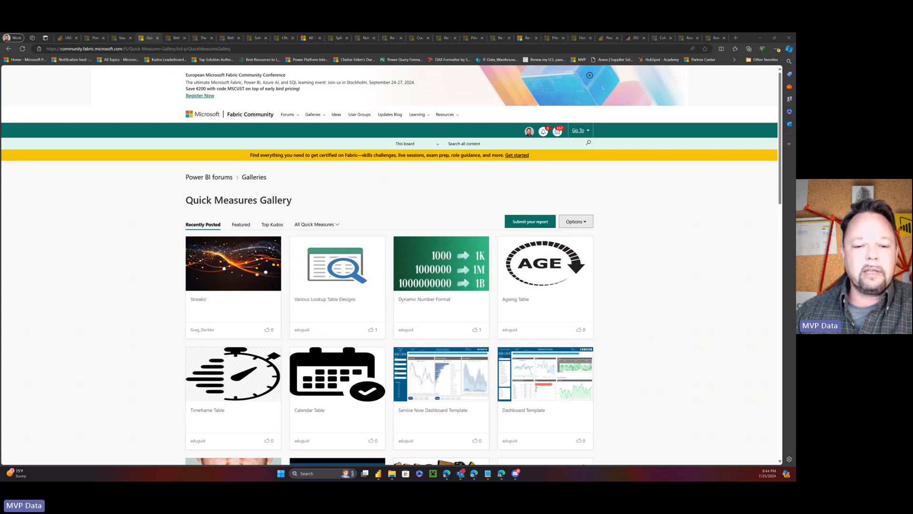
- Switch to the Power Query Editor and display the Table 5 query's preview
left_click(378, 474)
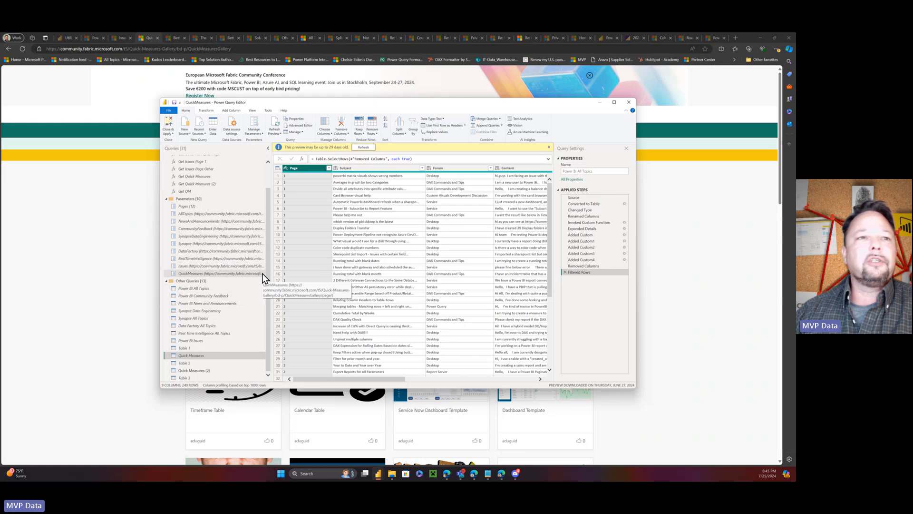
left_click(192, 364)
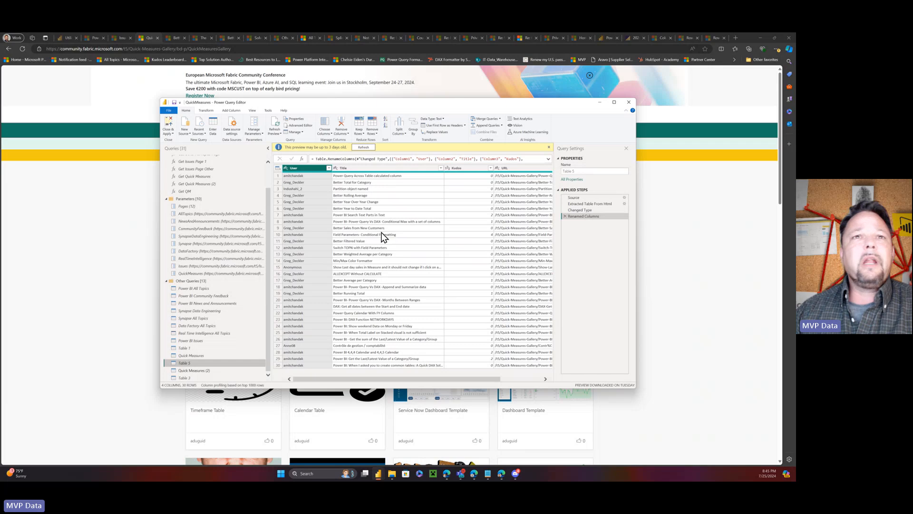
- Examine the M code of the Get Quick Measures function, including its Web.BrowserContents source line and extraction steps, without changing it
left_click(204, 178)
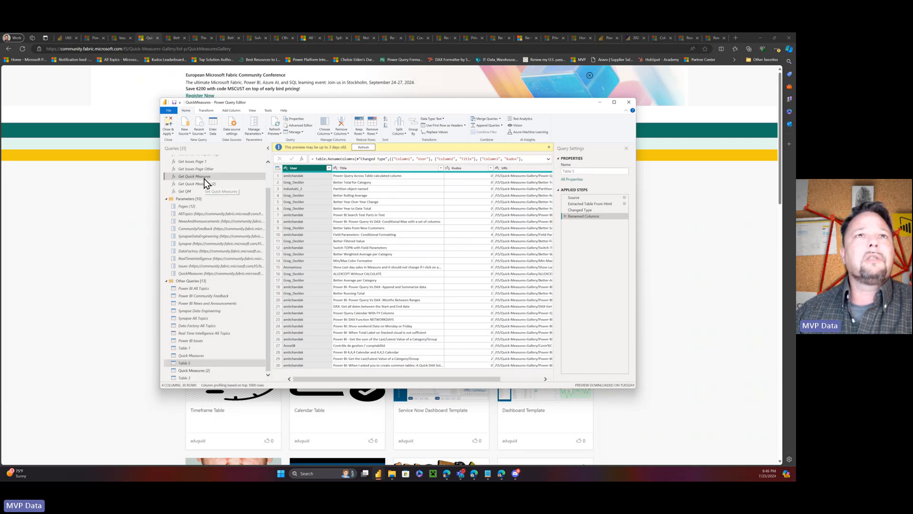
left_click(306, 126)
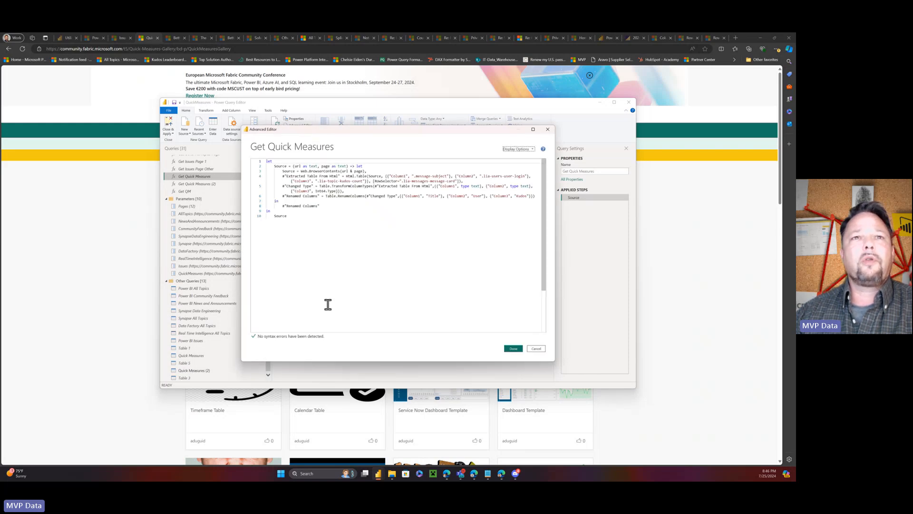
left_click(339, 206)
left_click_drag(271, 195, 274, 166)
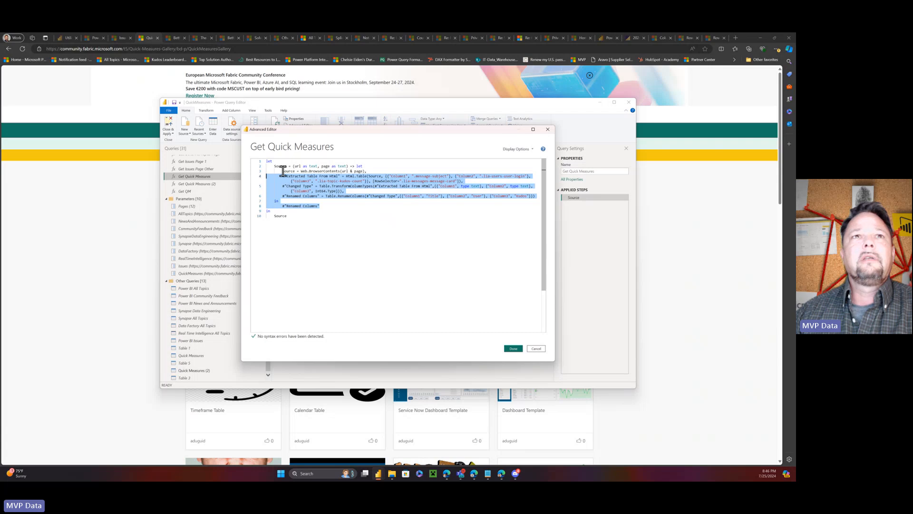
left_click(283, 171)
left_click_drag(283, 171, 376, 171)
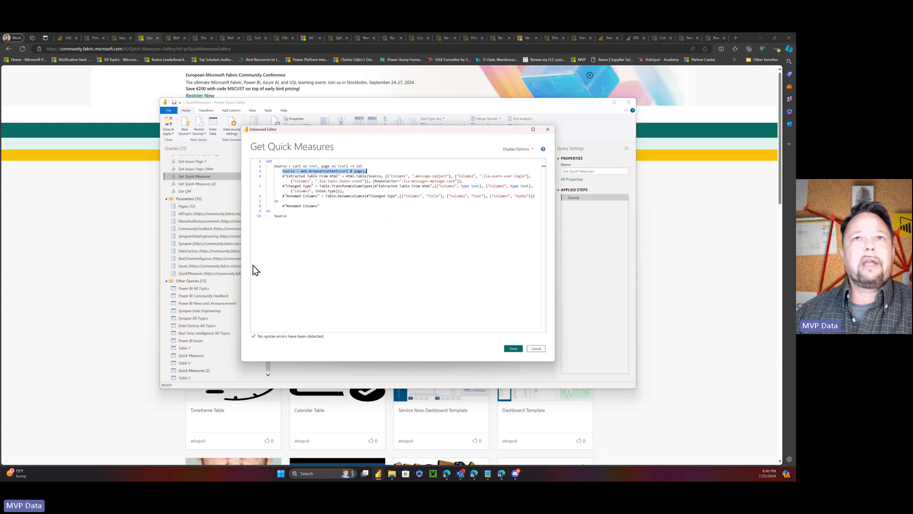
left_click(547, 129)
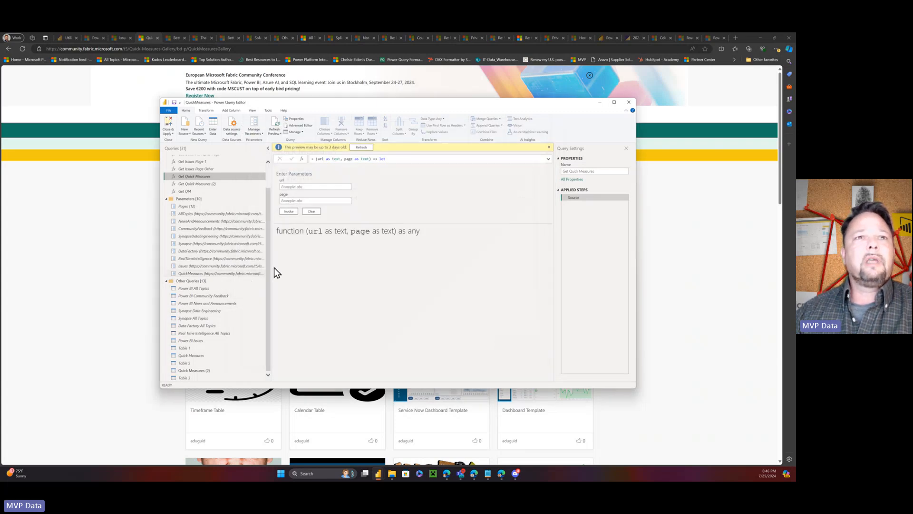
- View the URL stored in the QuickMeasures parameter through to its end
left_click(250, 275)
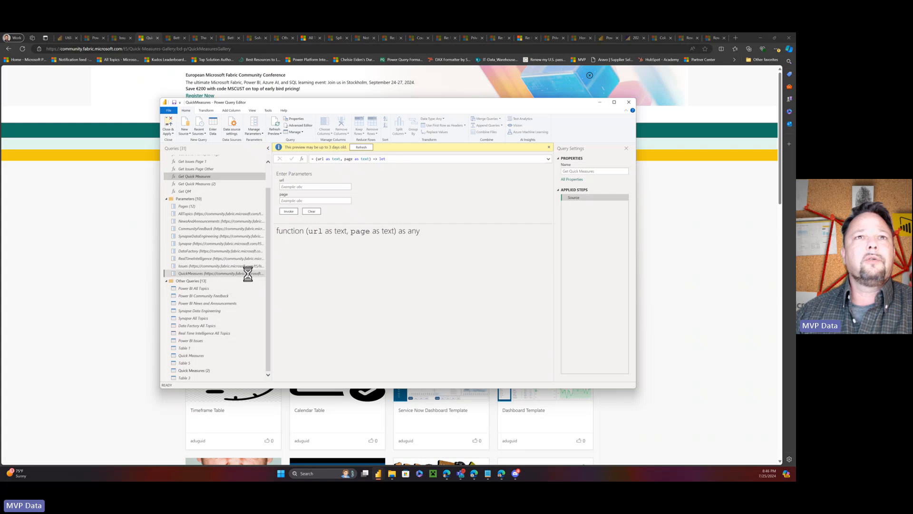
left_click(364, 159)
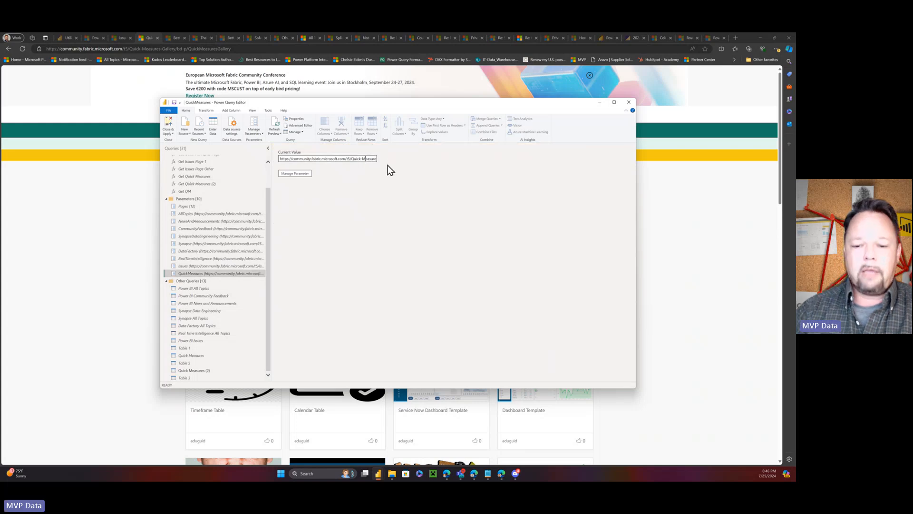
key("End")
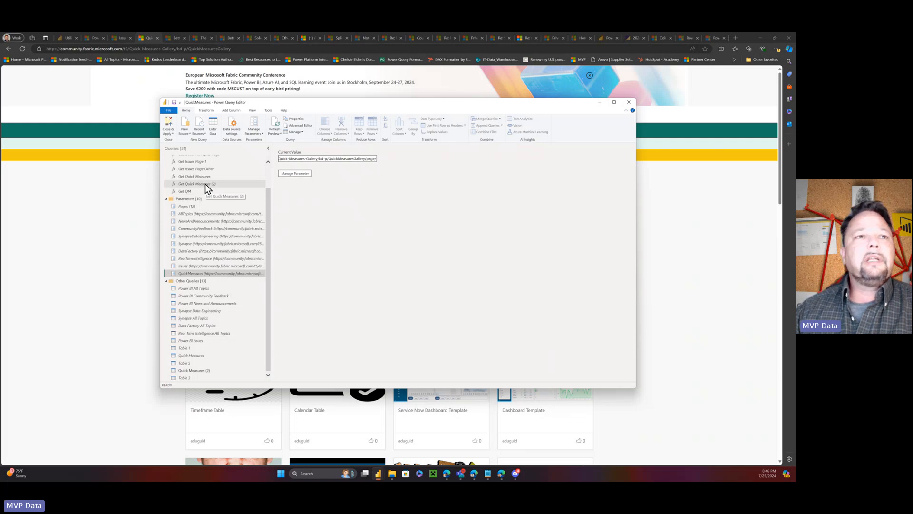
- Review the Quick Measures (2) query's Replaced Value, Invoked Custom Function1 and Expanded Details1 steps, including its URL and Details columns
left_click(199, 370)
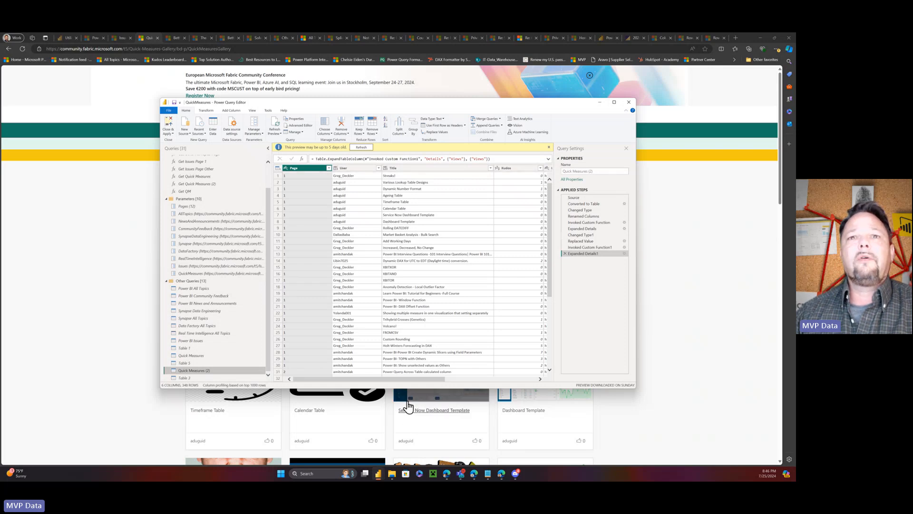
left_click_drag(418, 382, 510, 382)
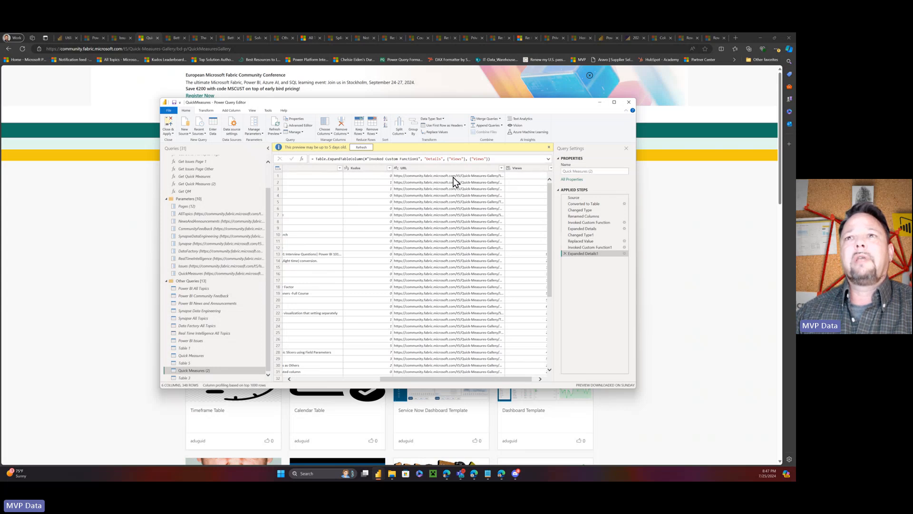
left_click(581, 241)
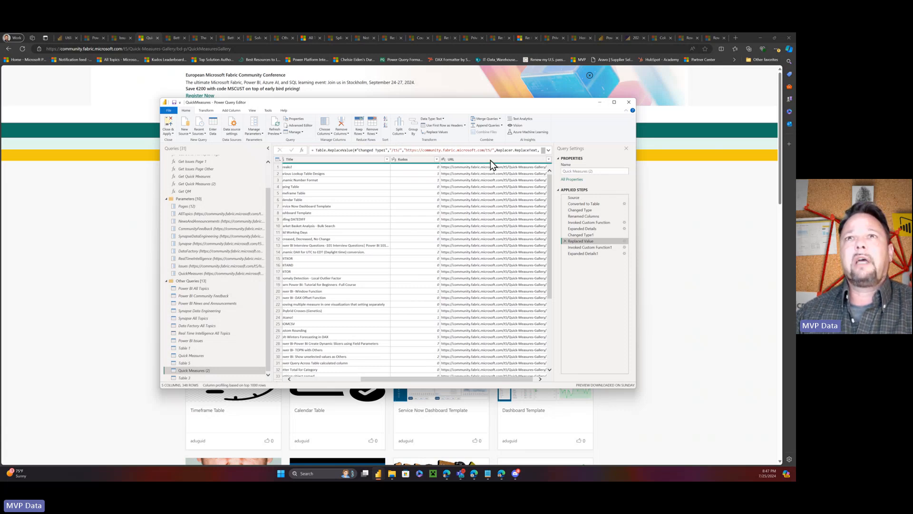
left_click(584, 249)
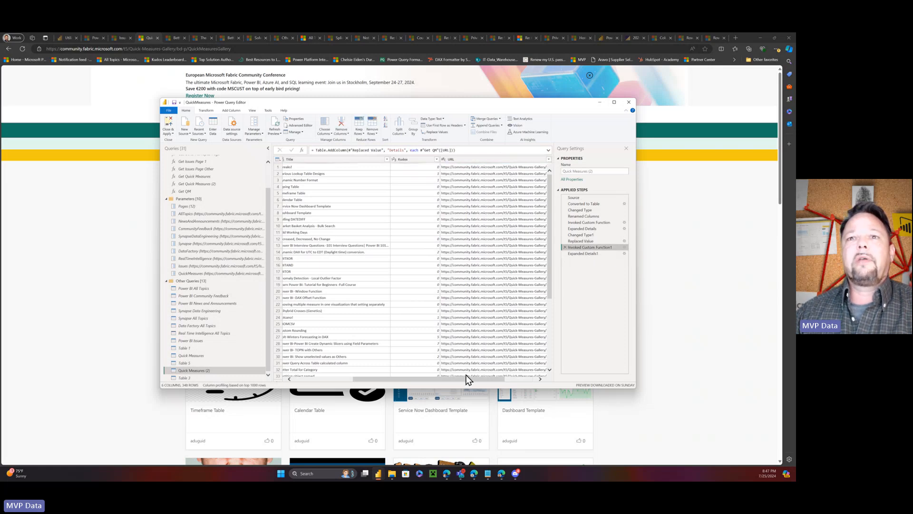
left_click_drag(466, 379, 518, 374)
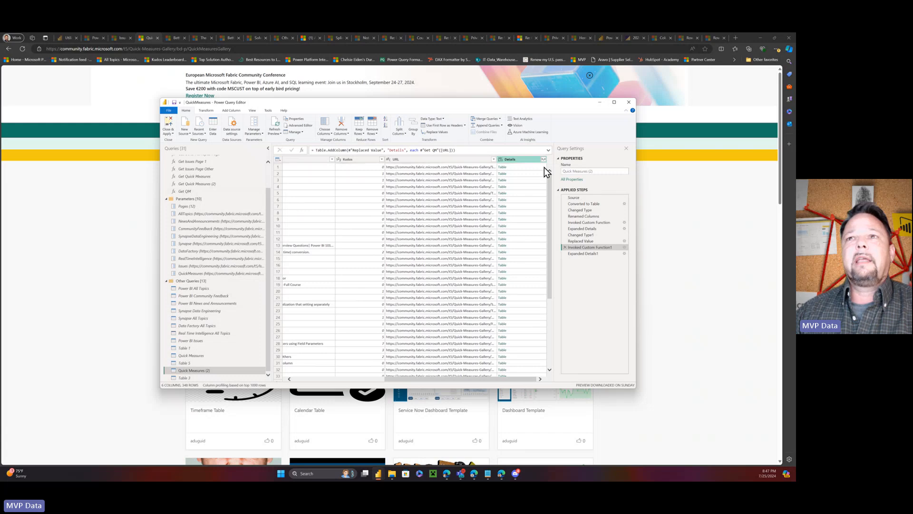
left_click(575, 253)
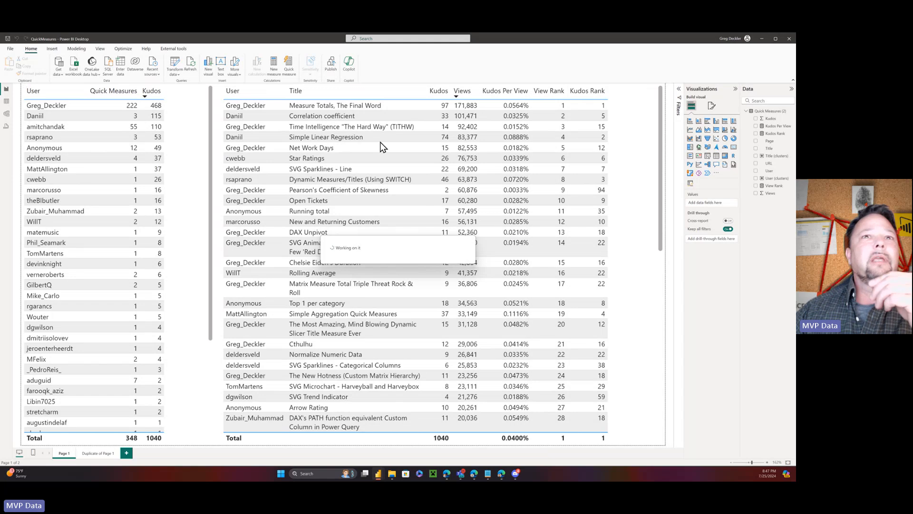
- Sort the report's user summary table by Quick Measures, and review the underlying Quick Measures (2) data and the user rows
left_click(124, 96)
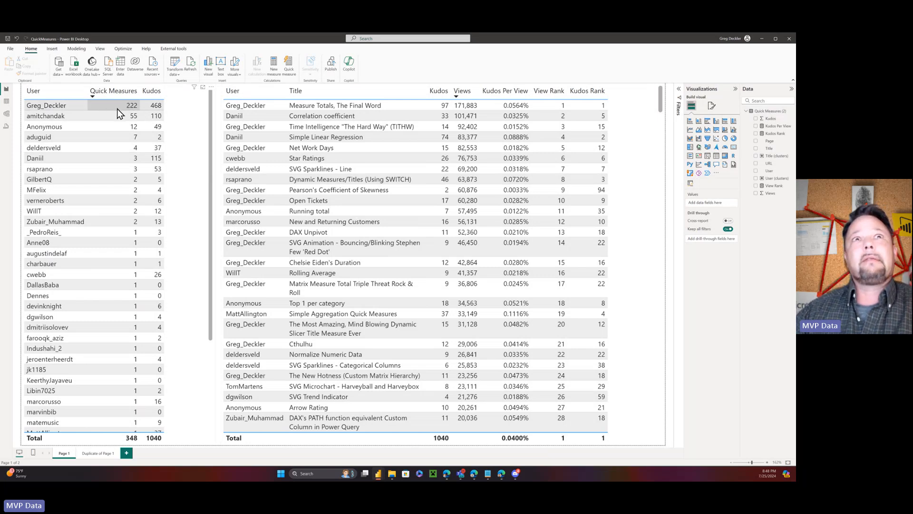
left_click(5, 102)
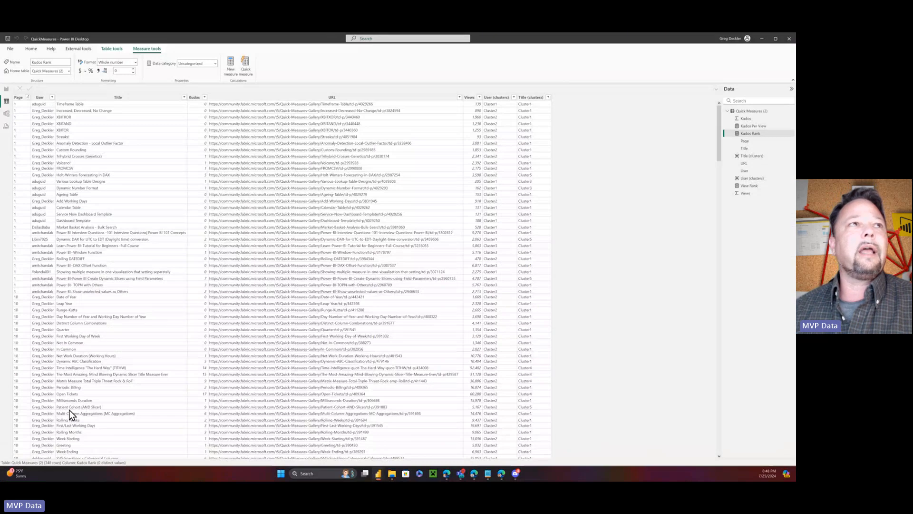
left_click(9, 92)
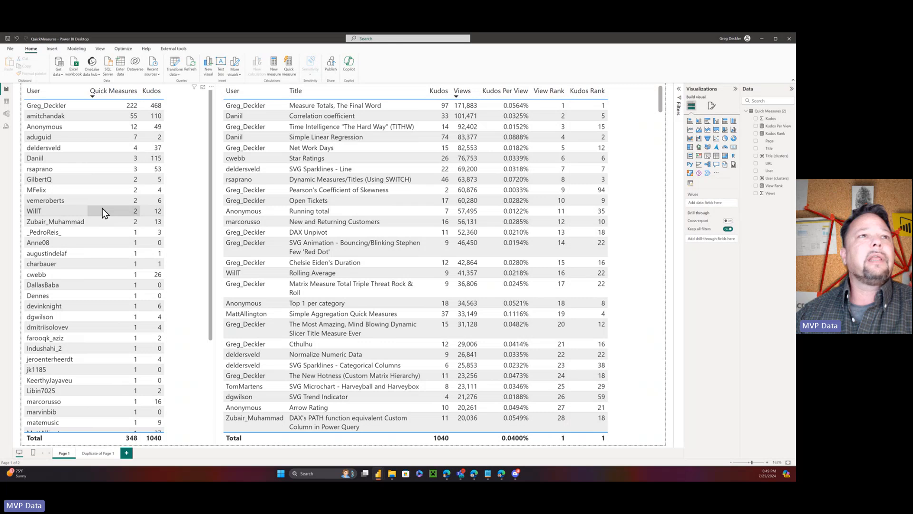
scroll(102, 211, "down", 4)
scroll(102, 209, "up", 4)
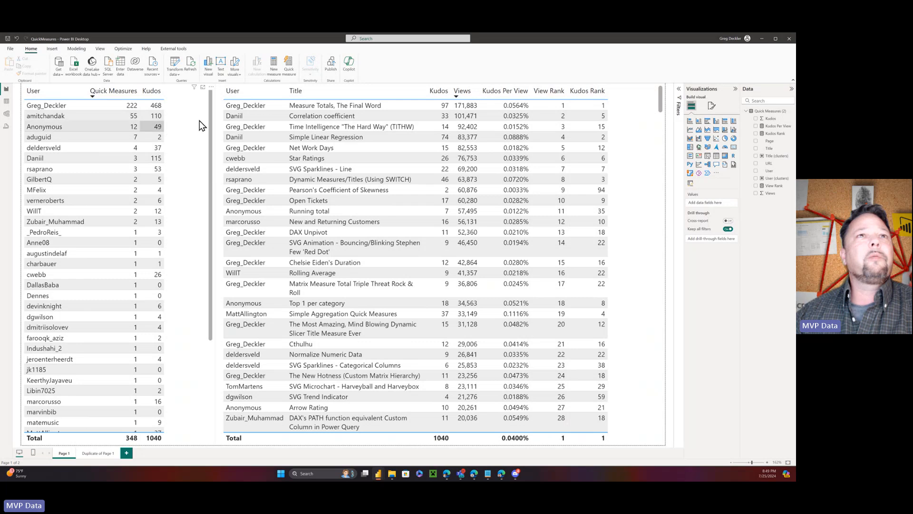
- Add the Views field to the user summary table and sort it by Sum of Views, finally by Quick Measures
left_click(663, 107)
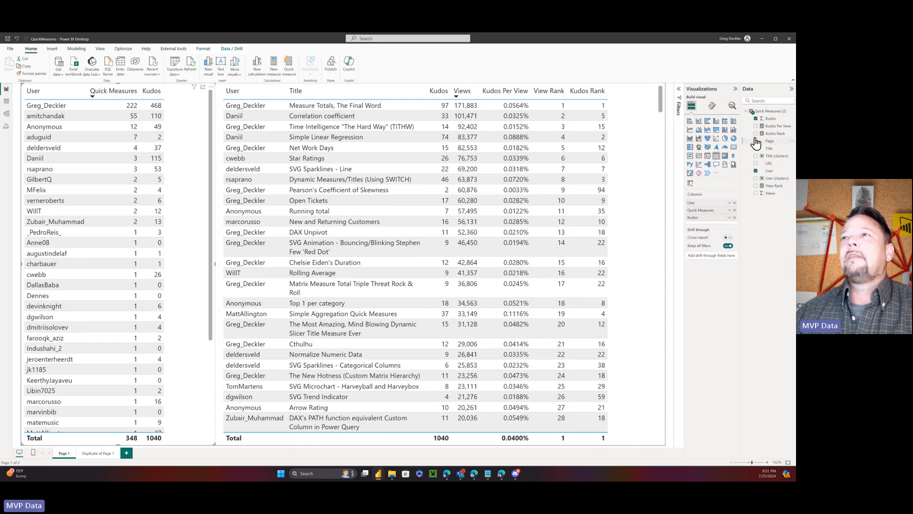
left_click(756, 194)
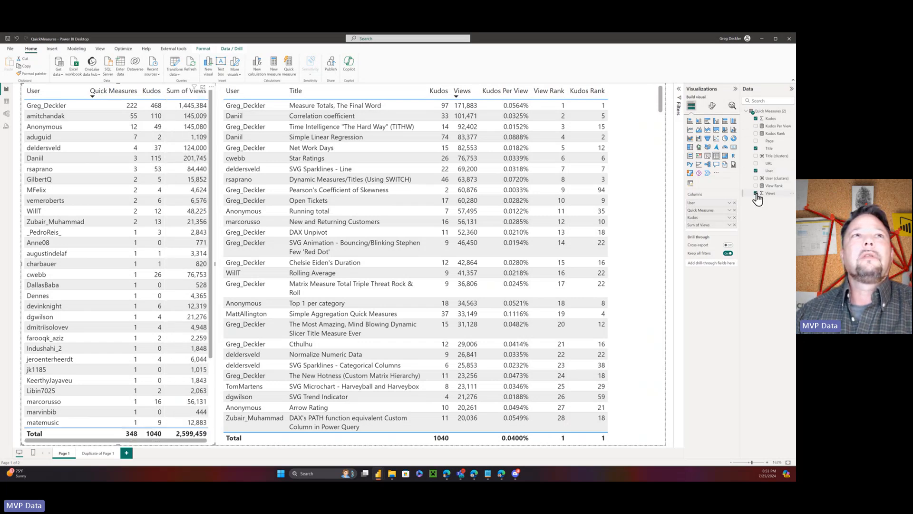
left_click(186, 99)
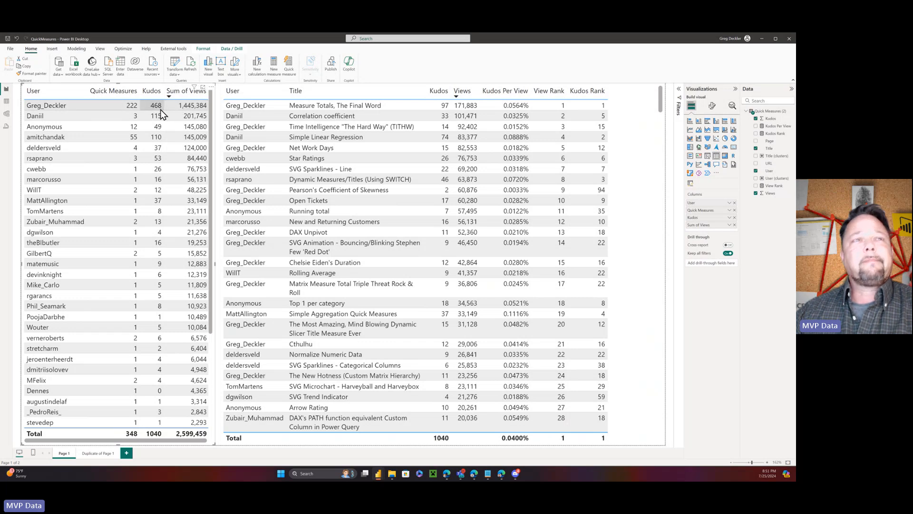
left_click(124, 96)
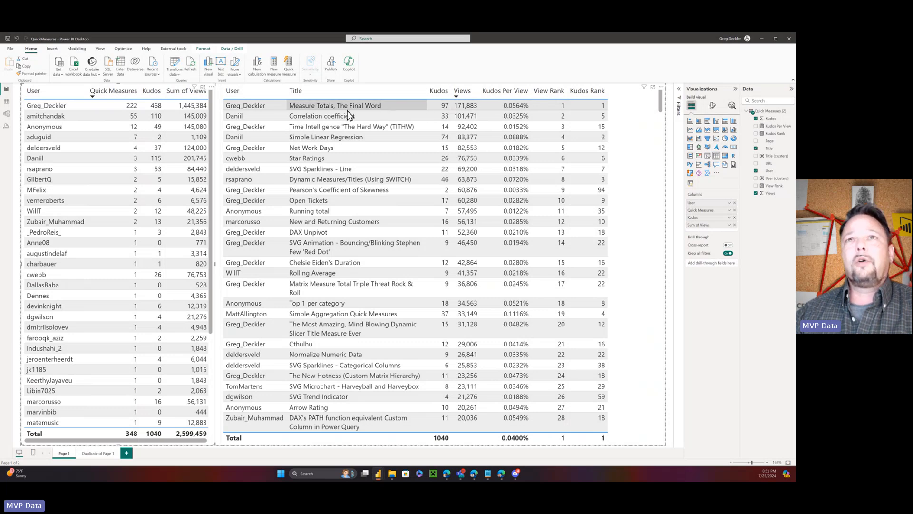
- Sort the title detail table by Kudos, review its lower rows, and re-sort it by Kudos Per View
left_click(446, 96)
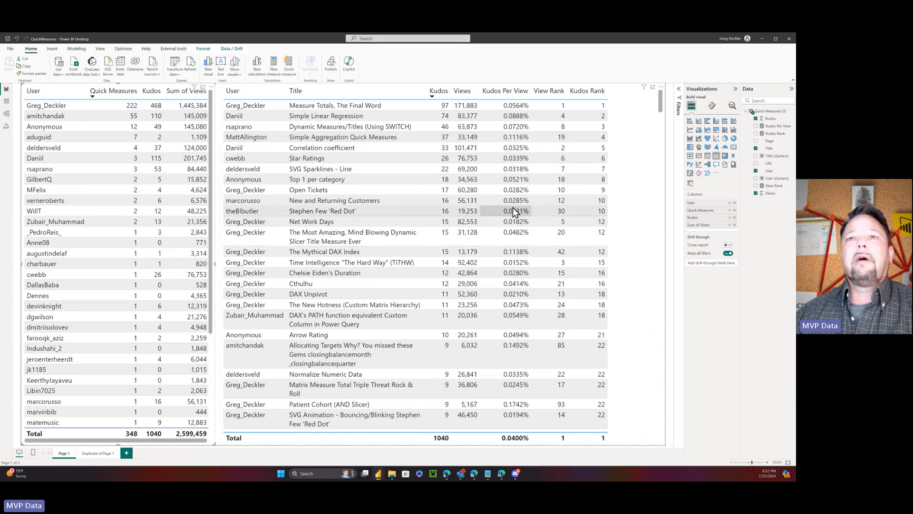
scroll(513, 208, "down", 15)
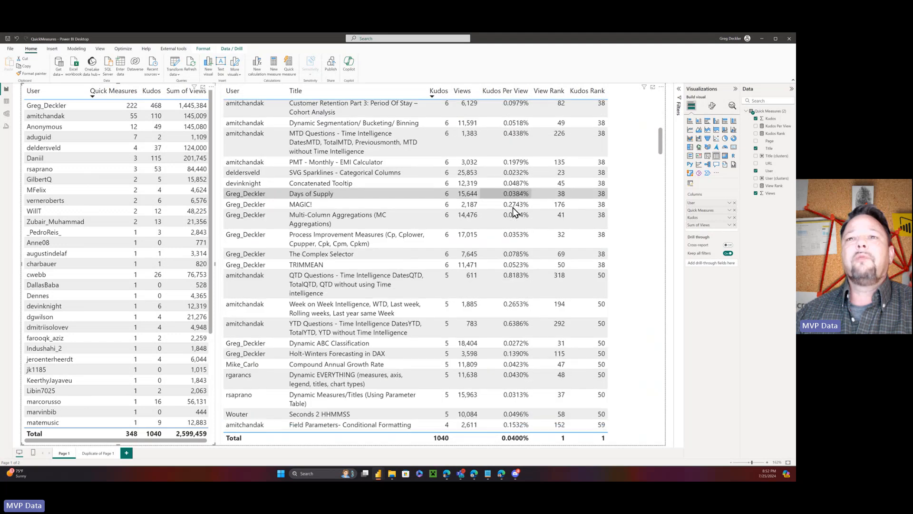
scroll(513, 208, "down", 5)
scroll(512, 207, "down", 12)
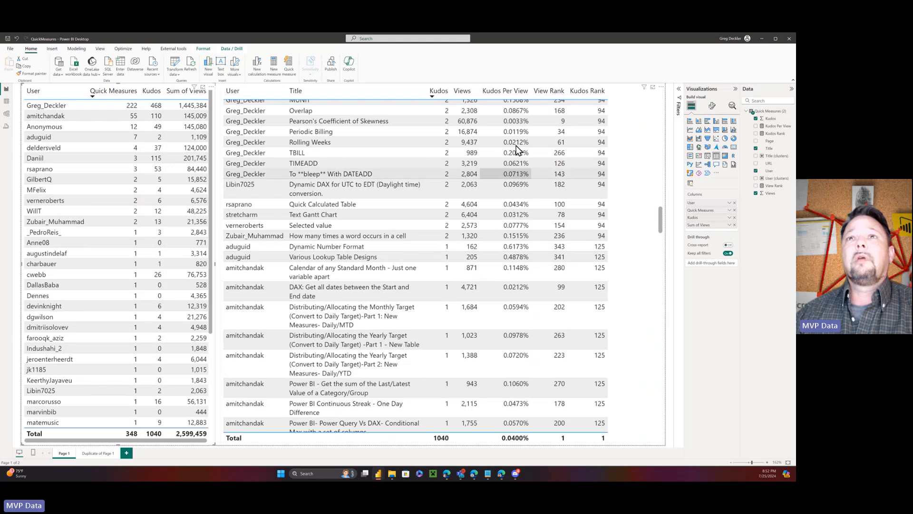
left_click(518, 96)
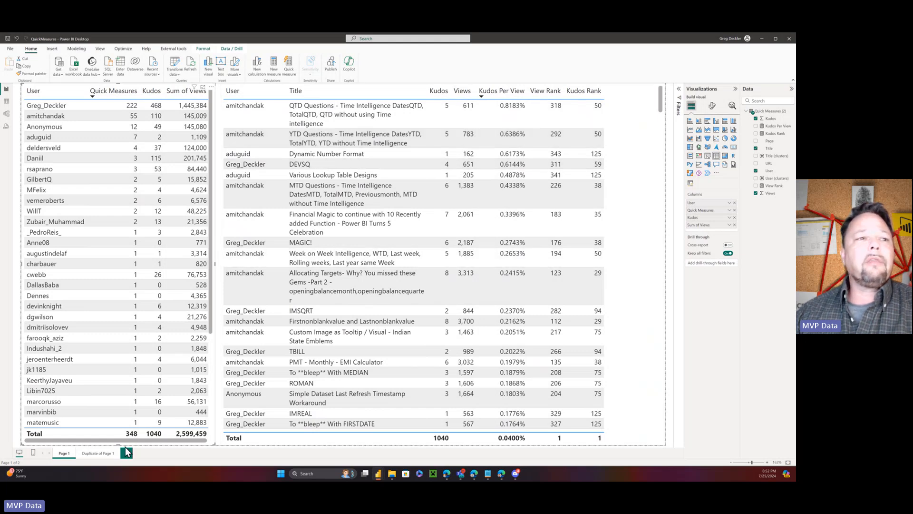
- On Duplicate of Page 1, set User (clusters) as the legend of the by-user scatter chart and check the chart's options
left_click(99, 453)
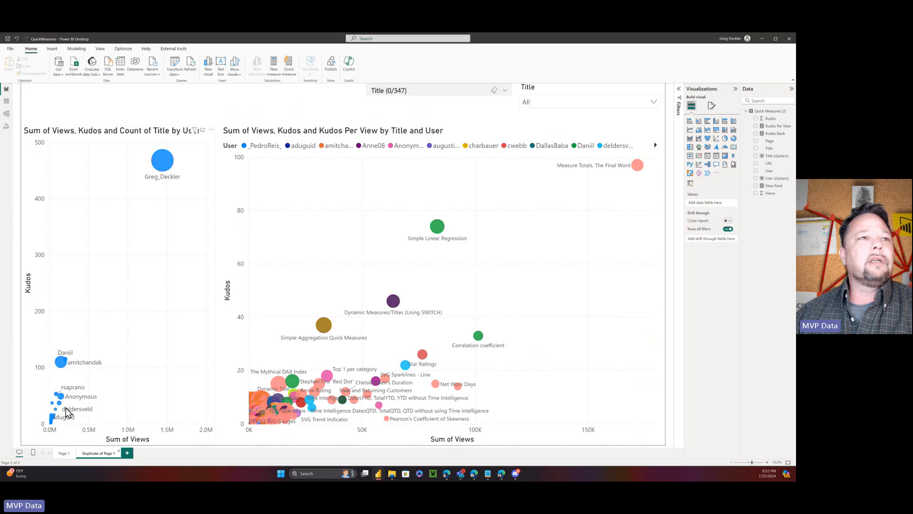
left_click(212, 131)
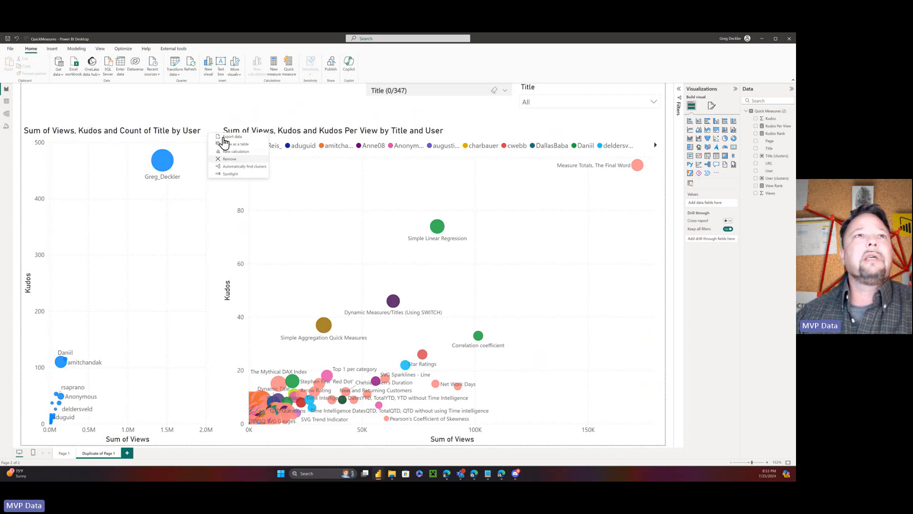
left_click(203, 135)
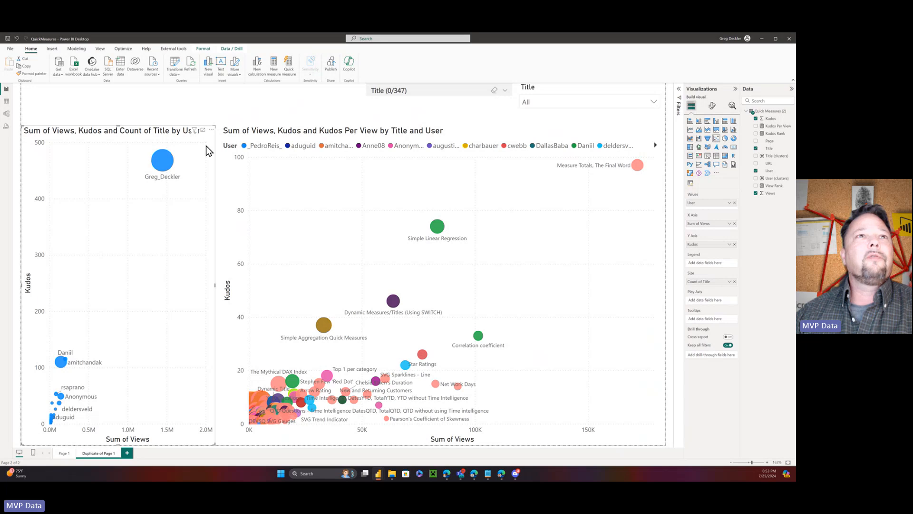
left_click(211, 130)
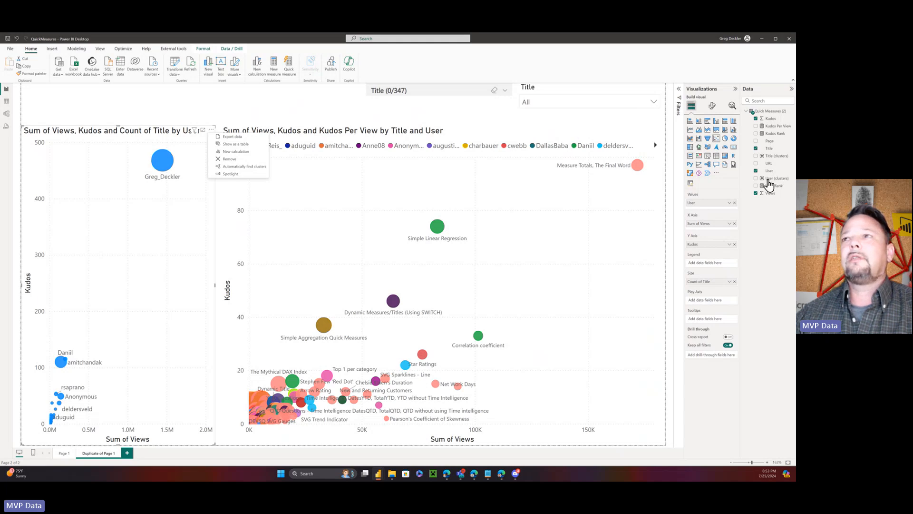
left_click_drag(768, 180, 709, 266)
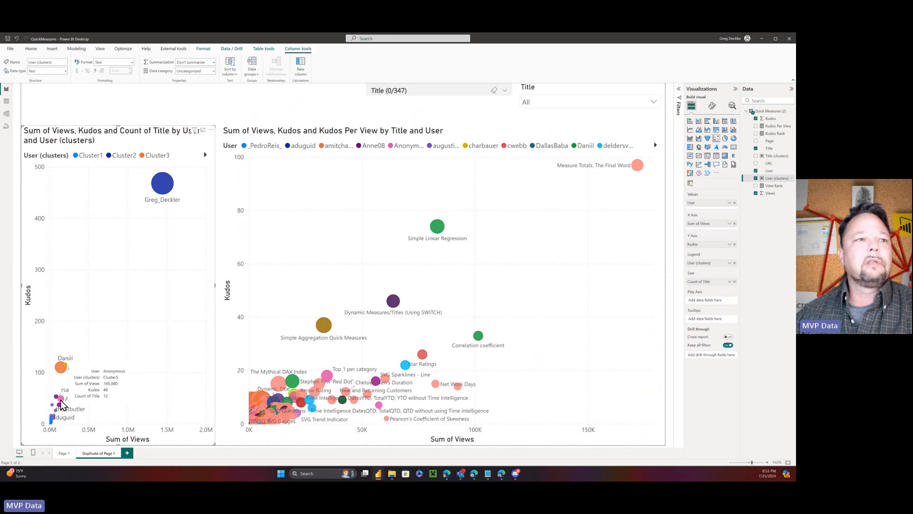
mouse_move(58, 421)
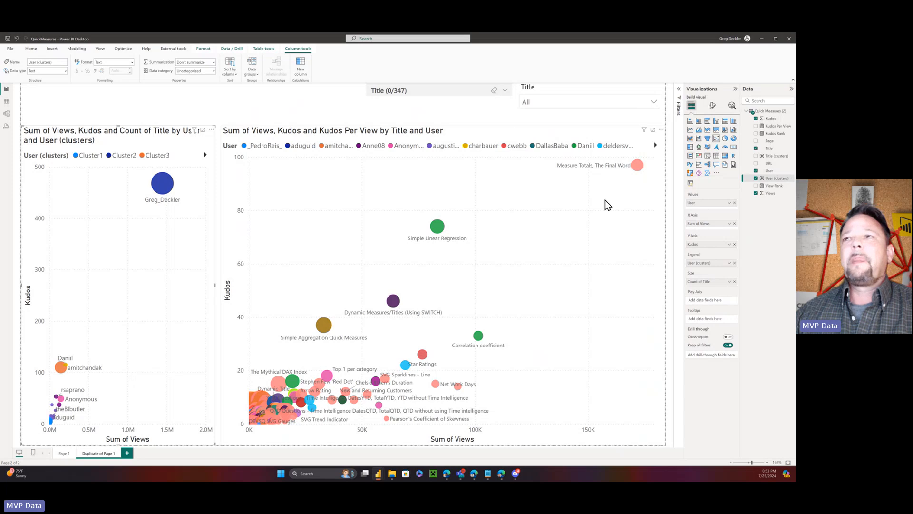
left_click(212, 130)
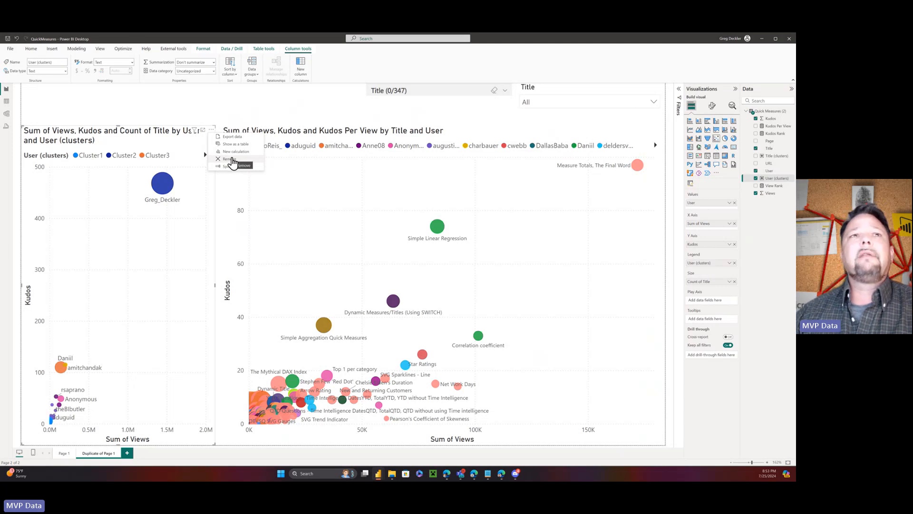
- Remove User (clusters) from the legend of the by-user scatter chart and check the chart's options
left_click(735, 262)
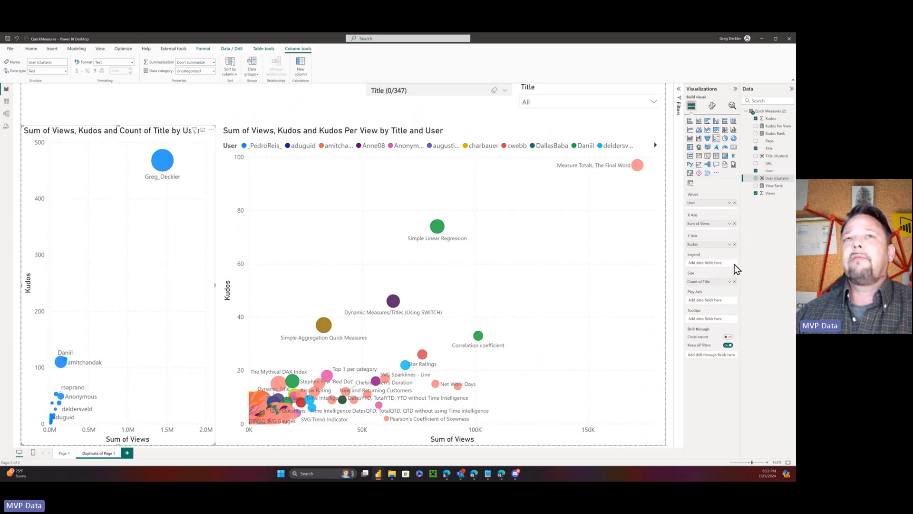
left_click(212, 131)
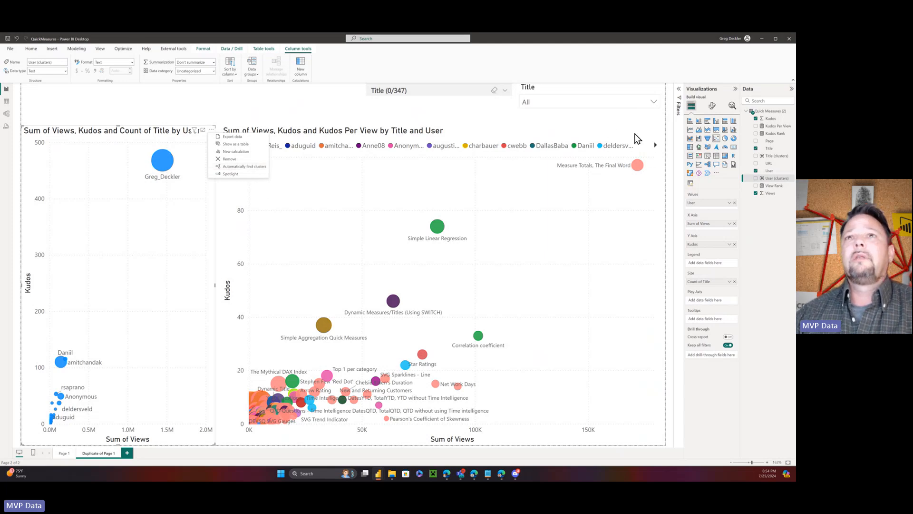
- Replace User with Title (clusters) as the legend of the by-title scatter chart, and highlight Cluster3 temporarily
left_click(526, 135)
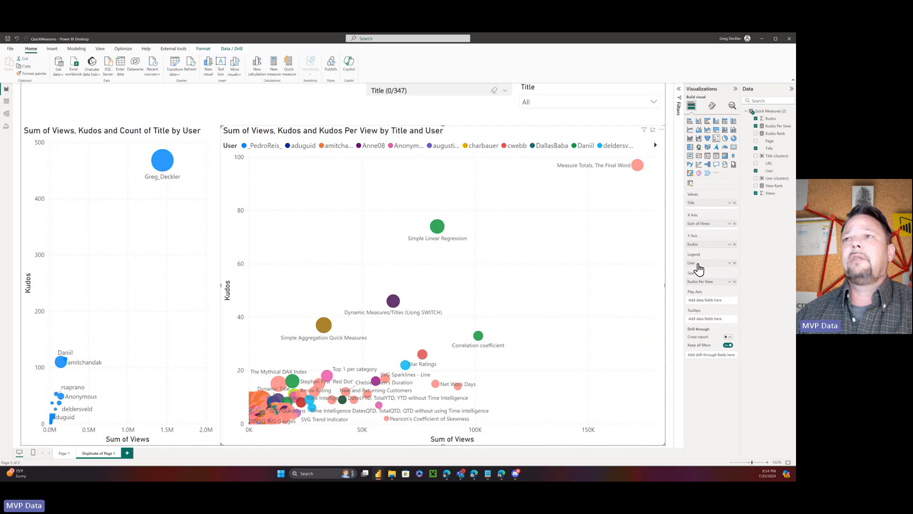
left_click(661, 130)
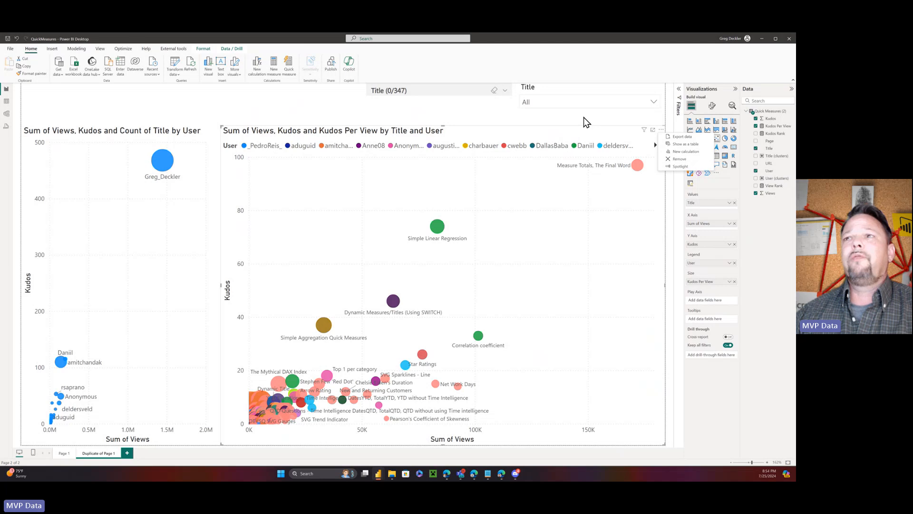
left_click(713, 256)
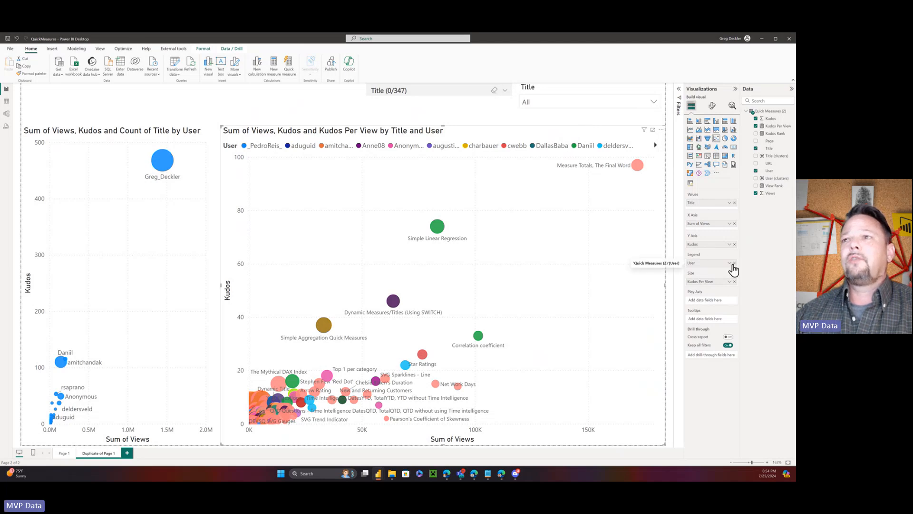
left_click(735, 263)
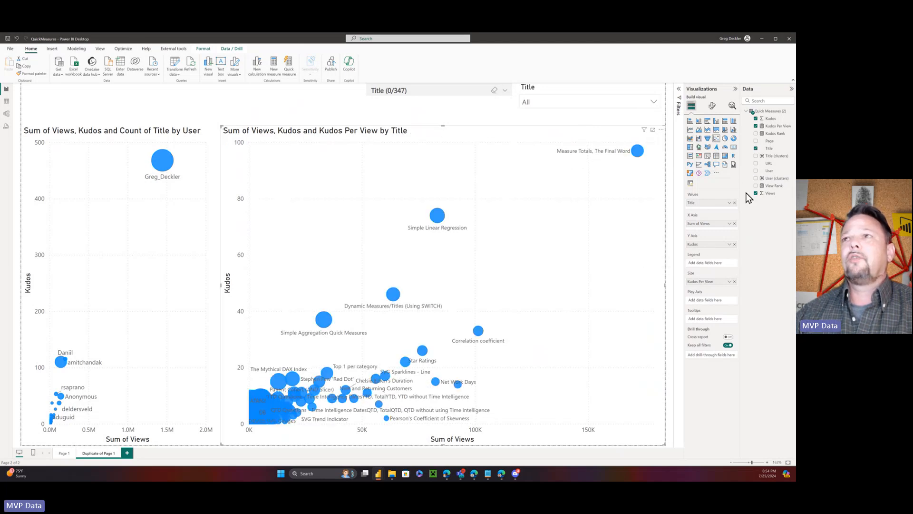
left_click_drag(774, 160, 716, 270)
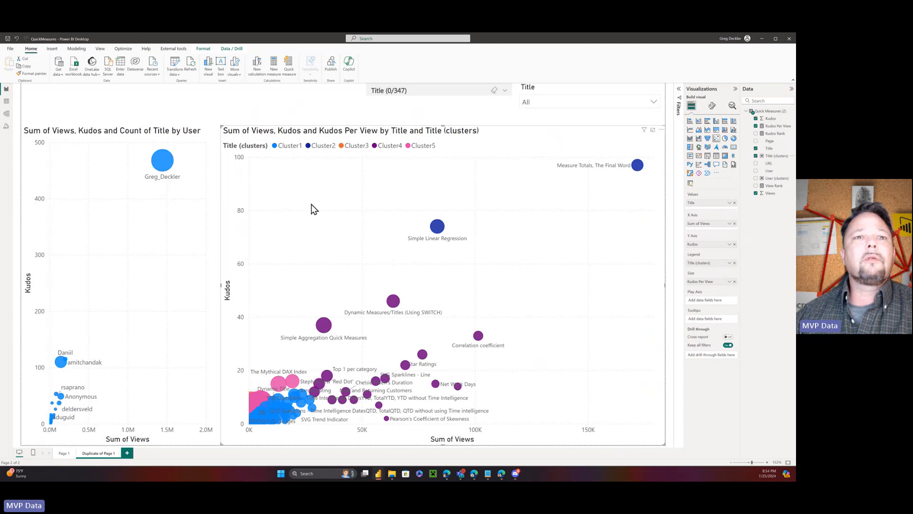
left_click(355, 147)
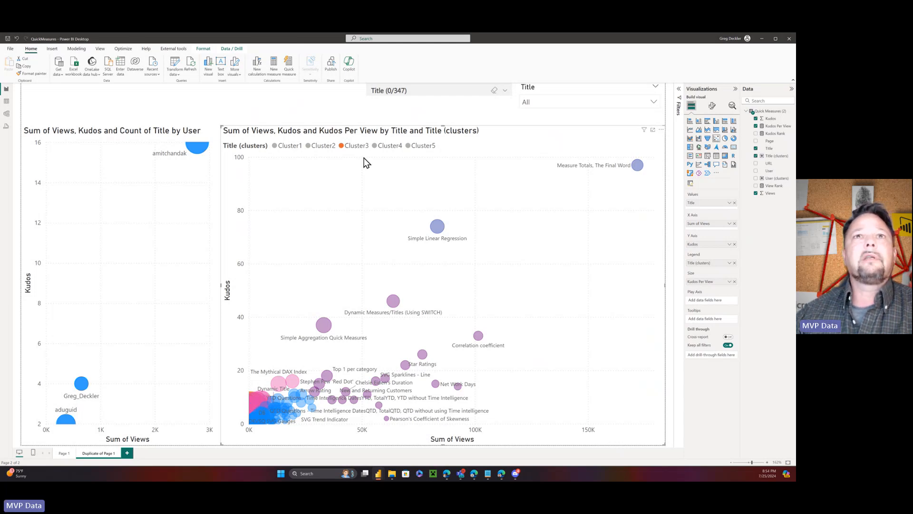
left_click(360, 146)
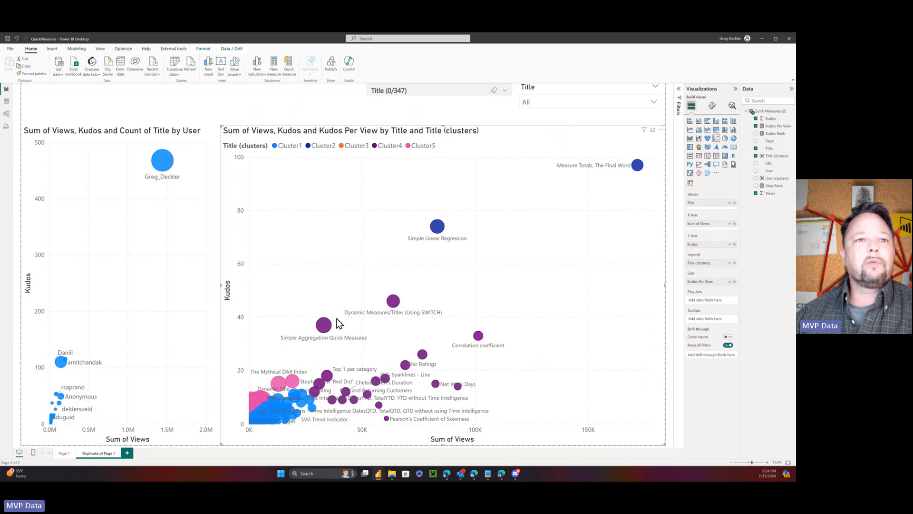
- Set the by-title scatter chart's legend back to User and inspect the top data points' details
left_click(735, 263)
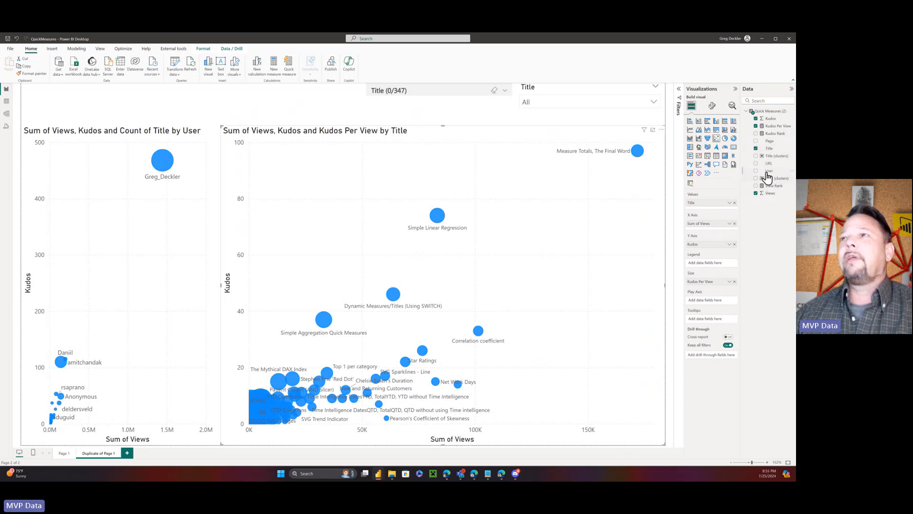
left_click_drag(769, 172, 715, 260)
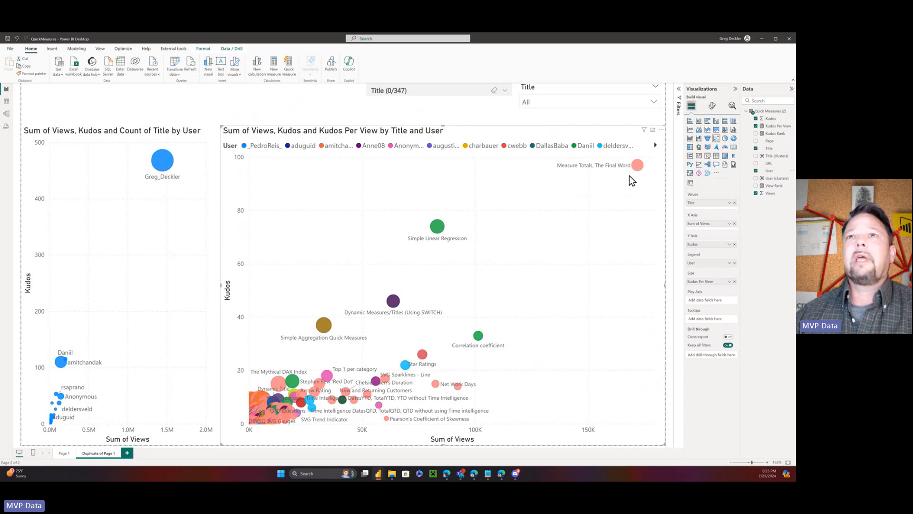
mouse_move(637, 167)
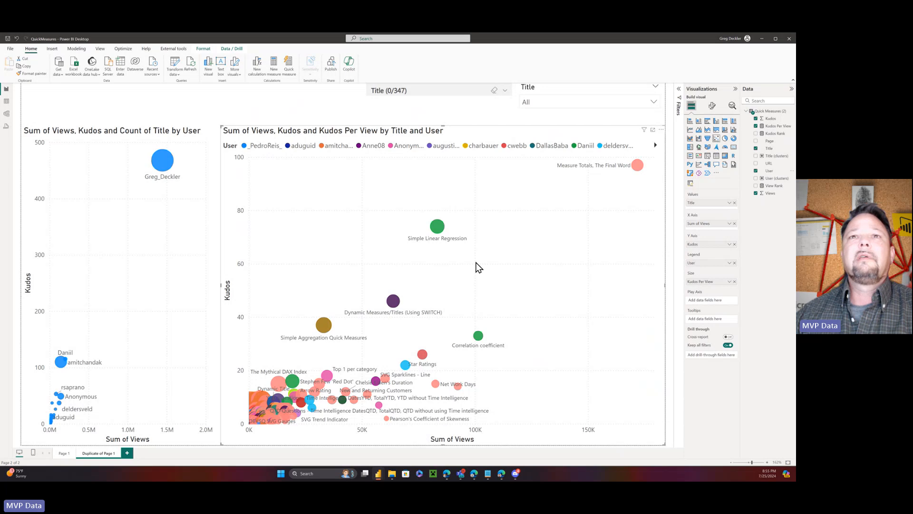
mouse_move(440, 228)
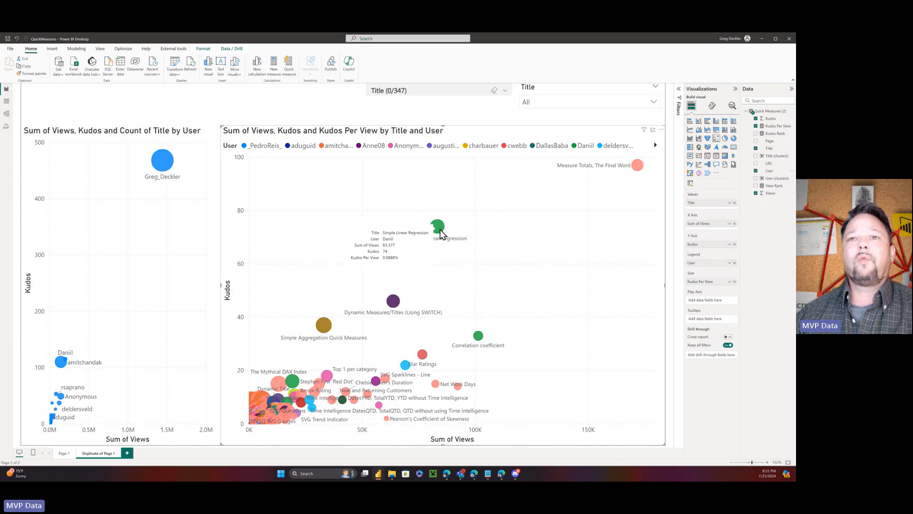
mouse_move(478, 339)
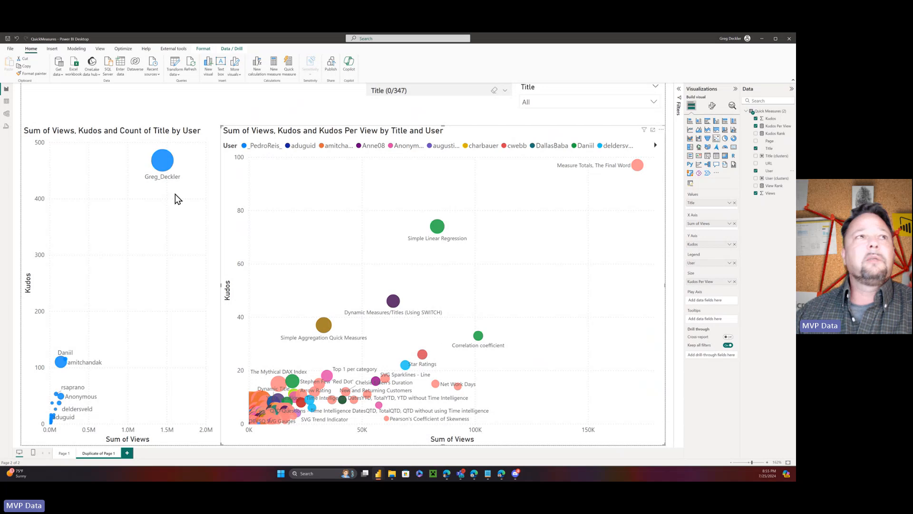
- On Page 1, sort the title detail table by Title in ascending order and review its rows
left_click(6, 104)
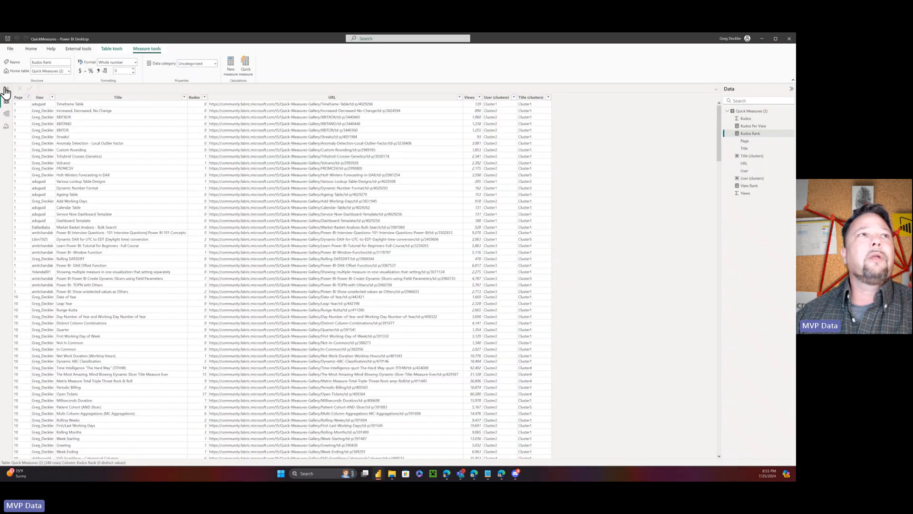
left_click(6, 90)
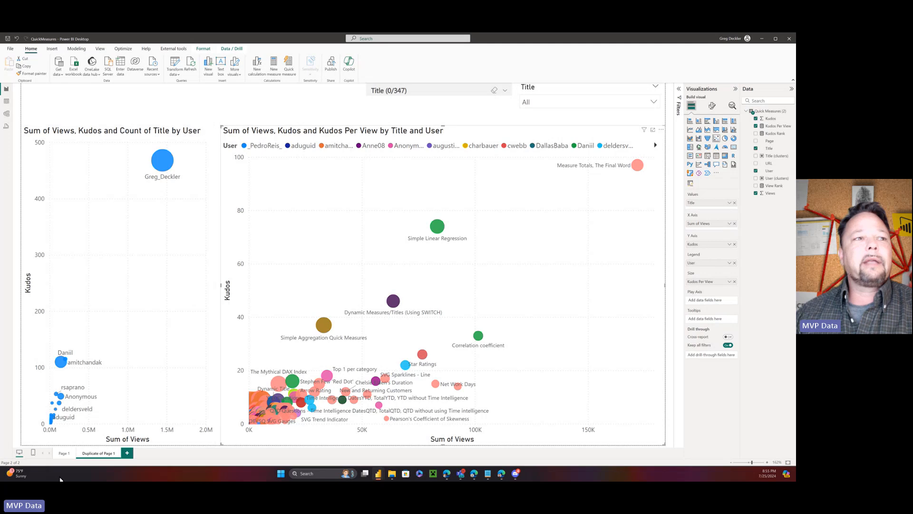
left_click(69, 452)
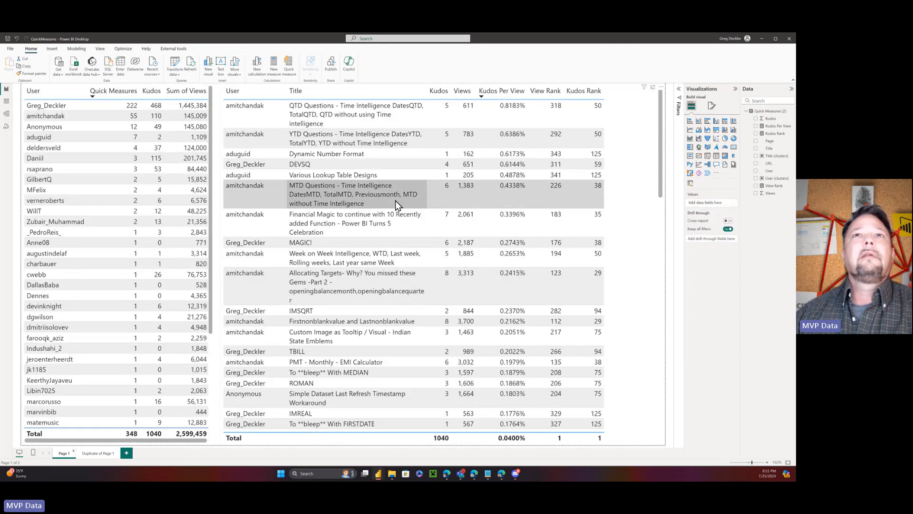
left_click(373, 92)
left_click(373, 92)
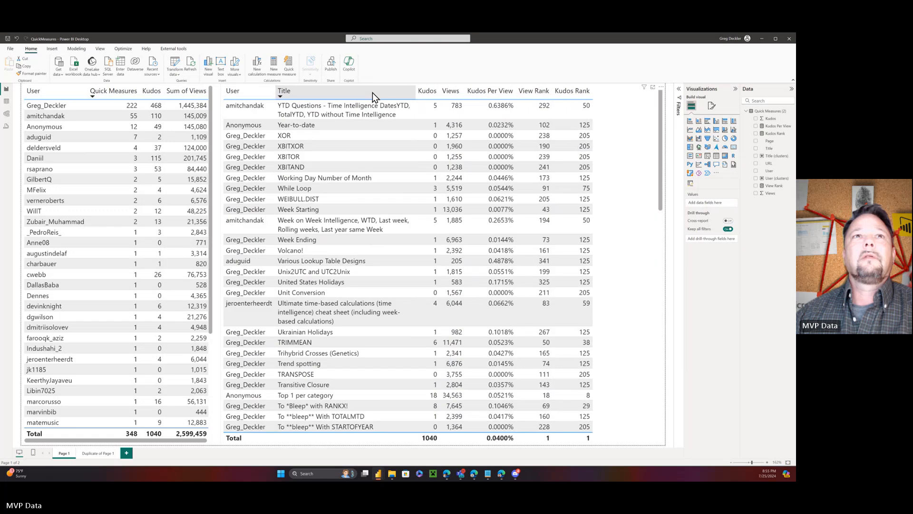
left_click(373, 93)
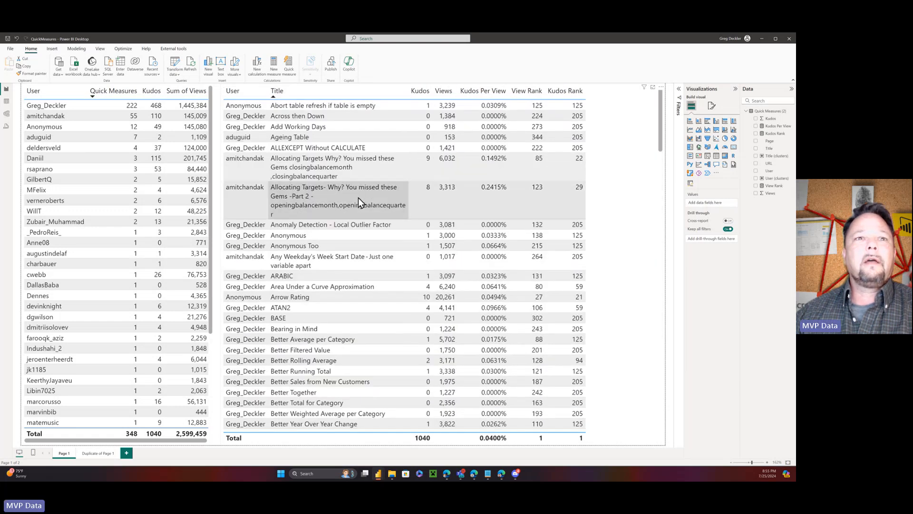
scroll(358, 197, "down", 10)
scroll(358, 198, "down", 3)
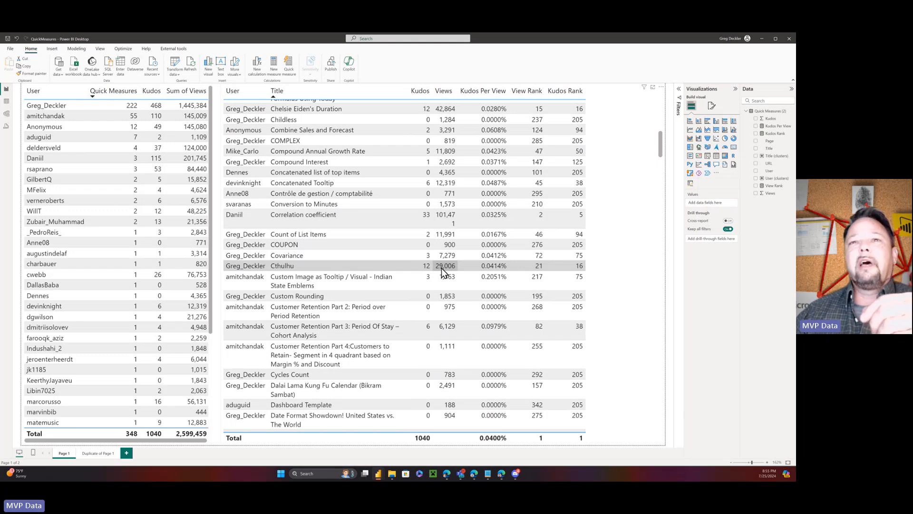
- Sort the title detail table by Views in descending order
left_click(444, 95)
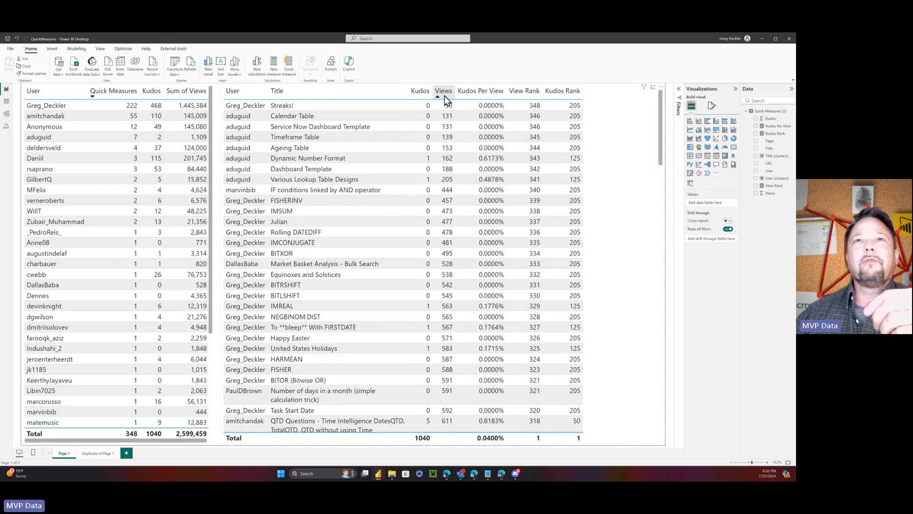
left_click(444, 95)
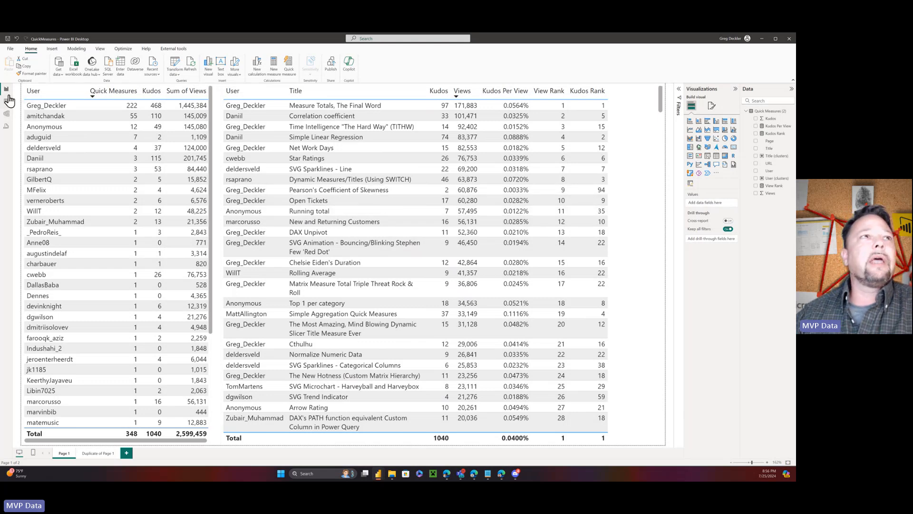
- On Duplicate of Page 1, filter the charts to all titles matching "*bleep*" and inspect the To *Bleep* with RANKX! point
left_click(98, 451)
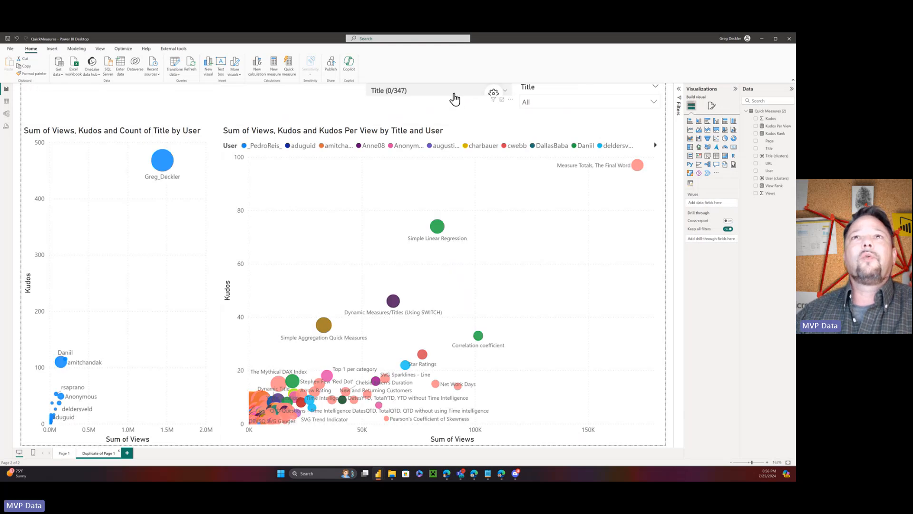
left_click(454, 94)
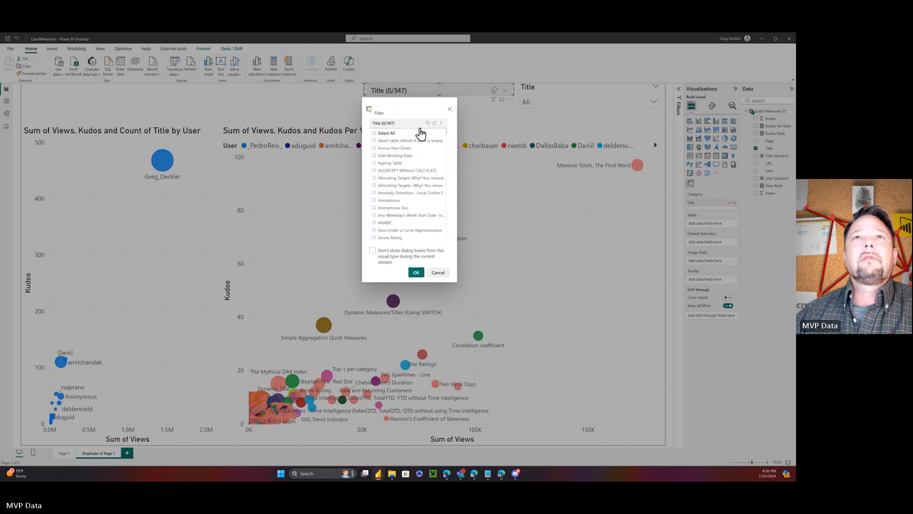
left_click(428, 123)
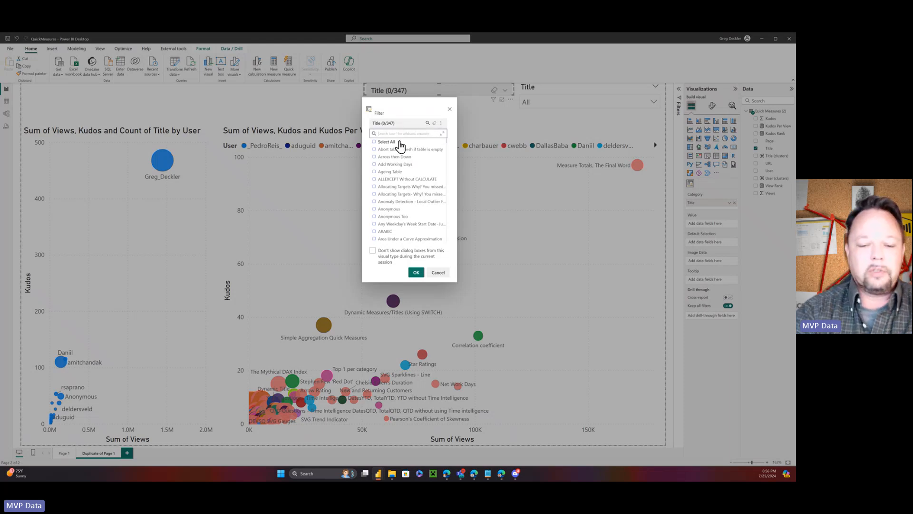
type("t")
type("blee")
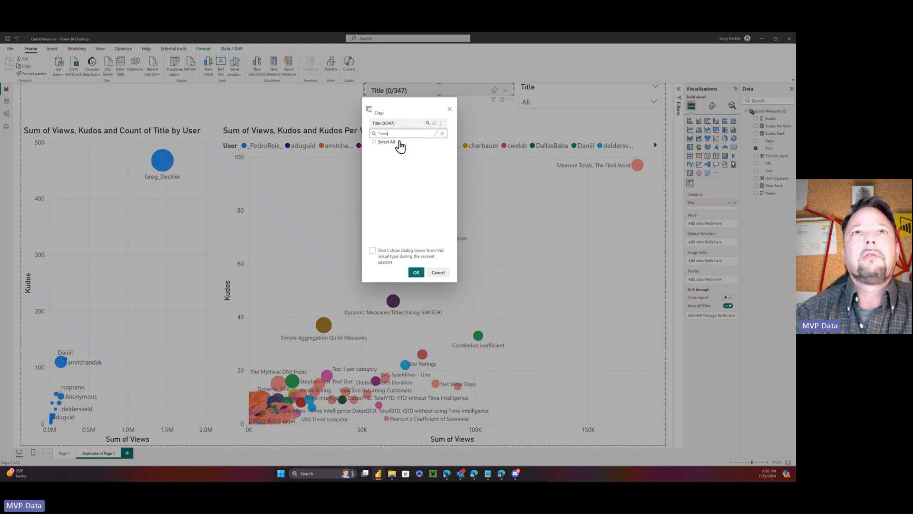
type("p!")
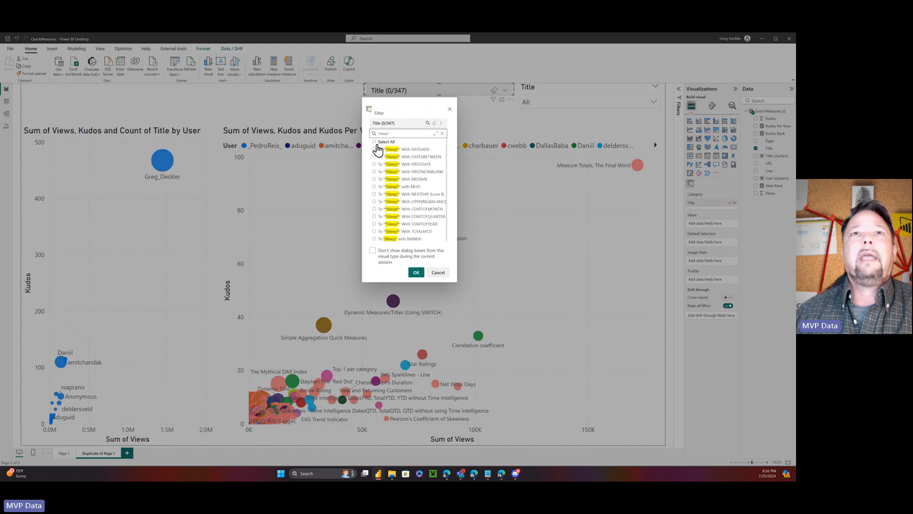
left_click(417, 273)
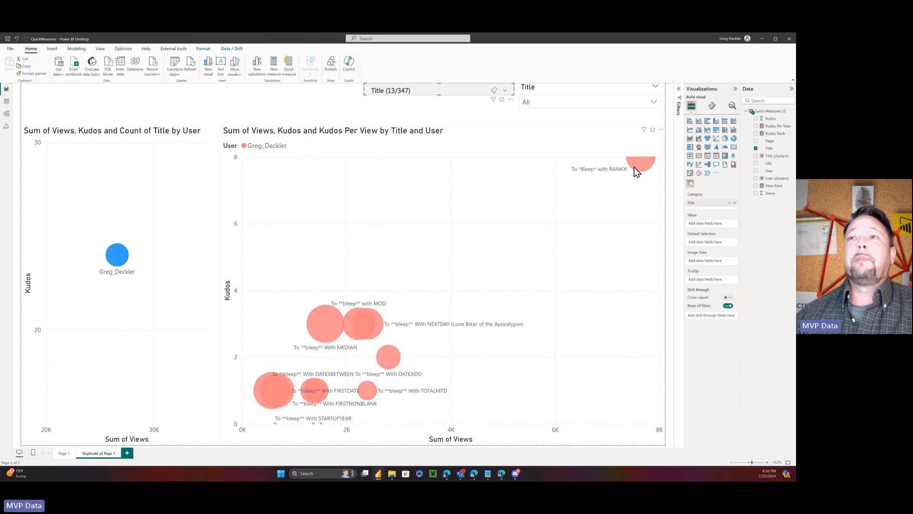
mouse_move(643, 164)
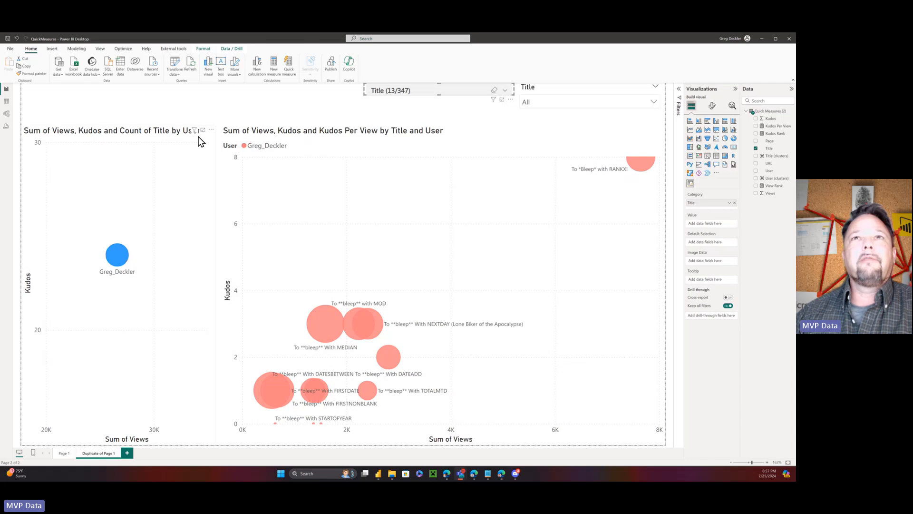
- Clear the title selection in the Title filter so that both scatter charts cover all titles
left_click(490, 91)
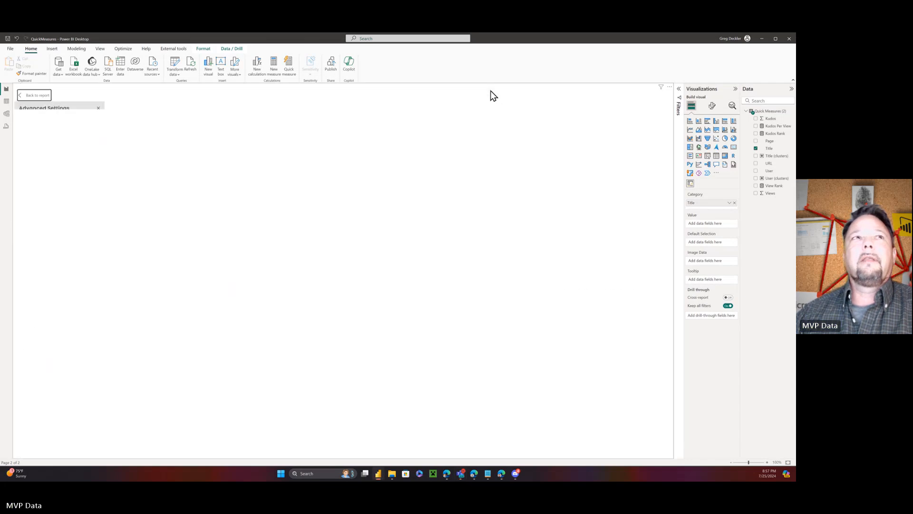
left_click(33, 95)
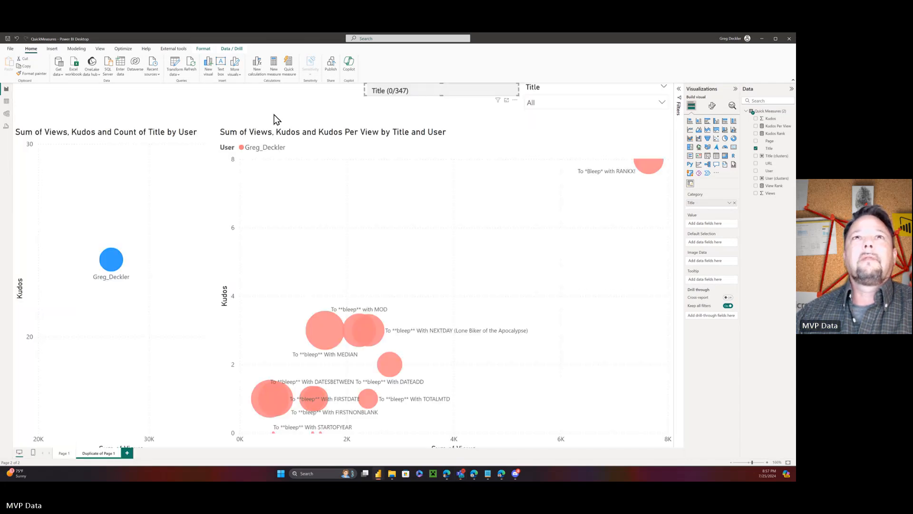
left_click(461, 92)
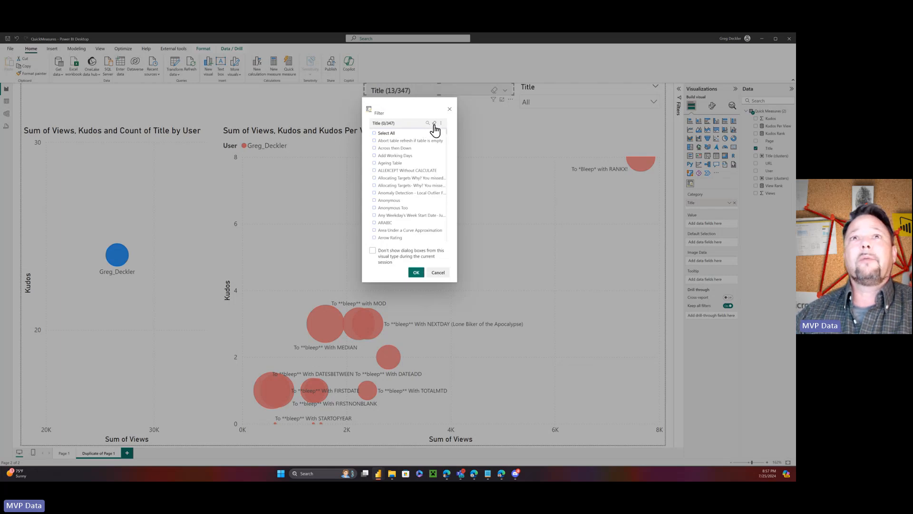
left_click(416, 272)
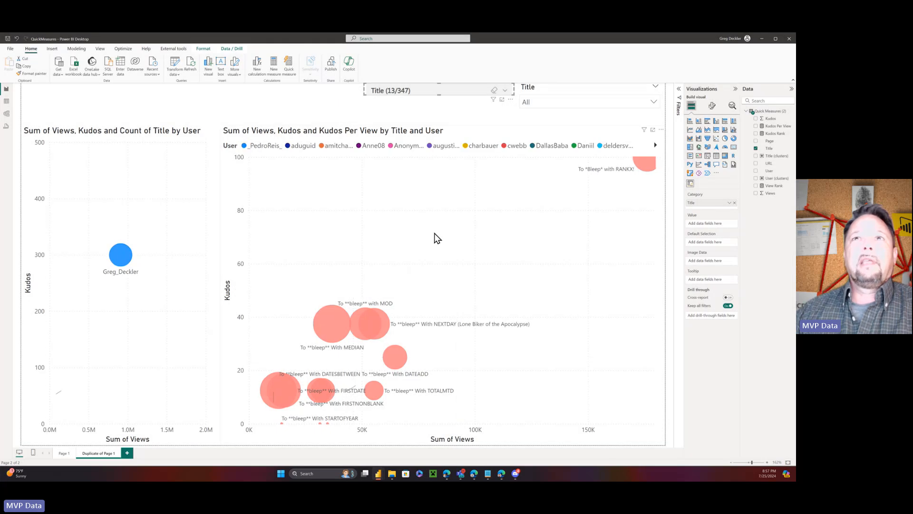
left_click(494, 91)
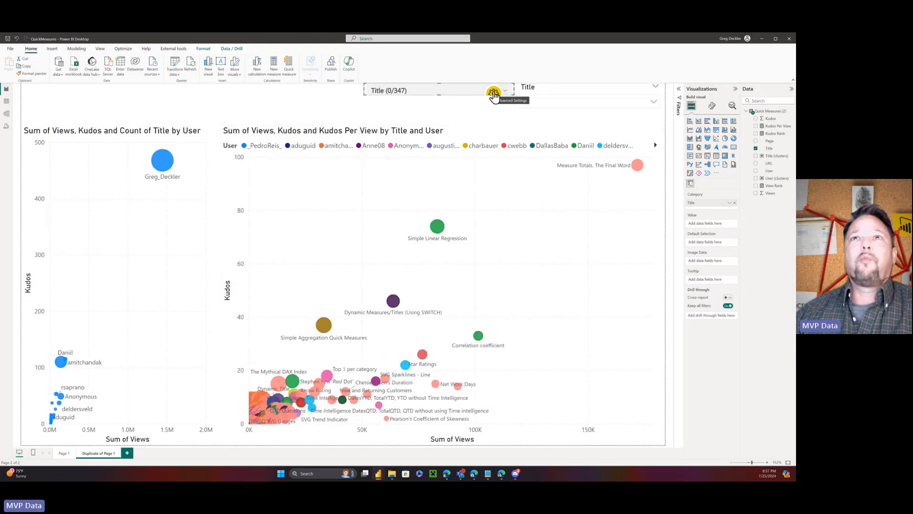